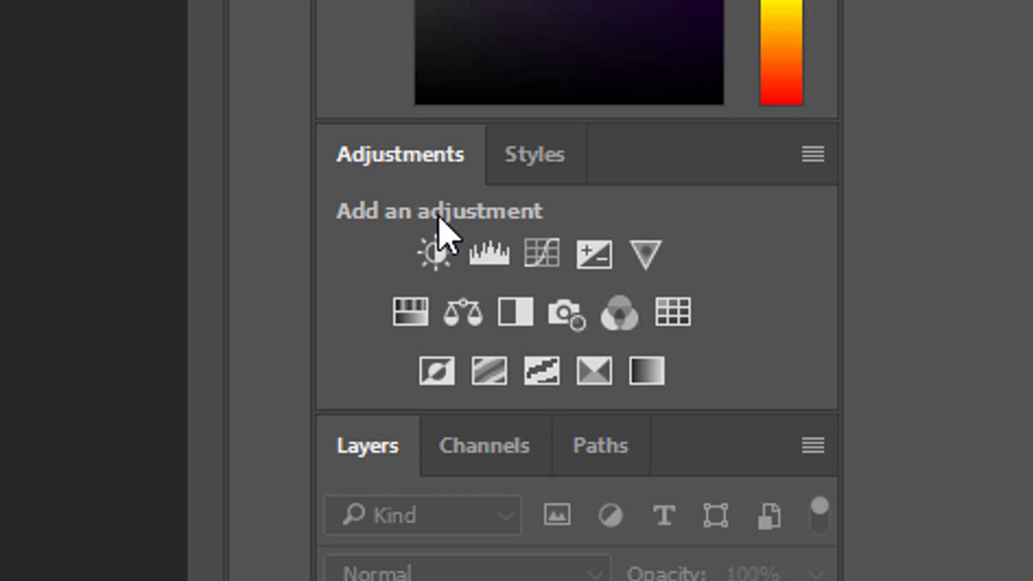
# Step: Add a Curves adjustment layer to the van photo and test its white and black endpoints
pyautogui.click(543, 268)
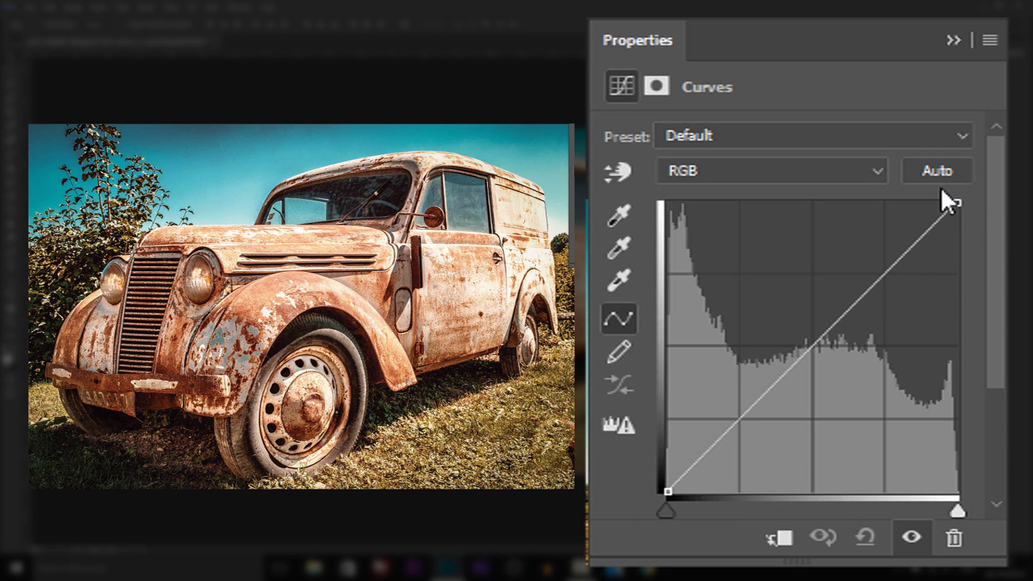
pyautogui.moveTo(967, 205); pyautogui.dragTo(989, 159)
pyautogui.moveTo(667, 487); pyautogui.dragTo(653, 535)
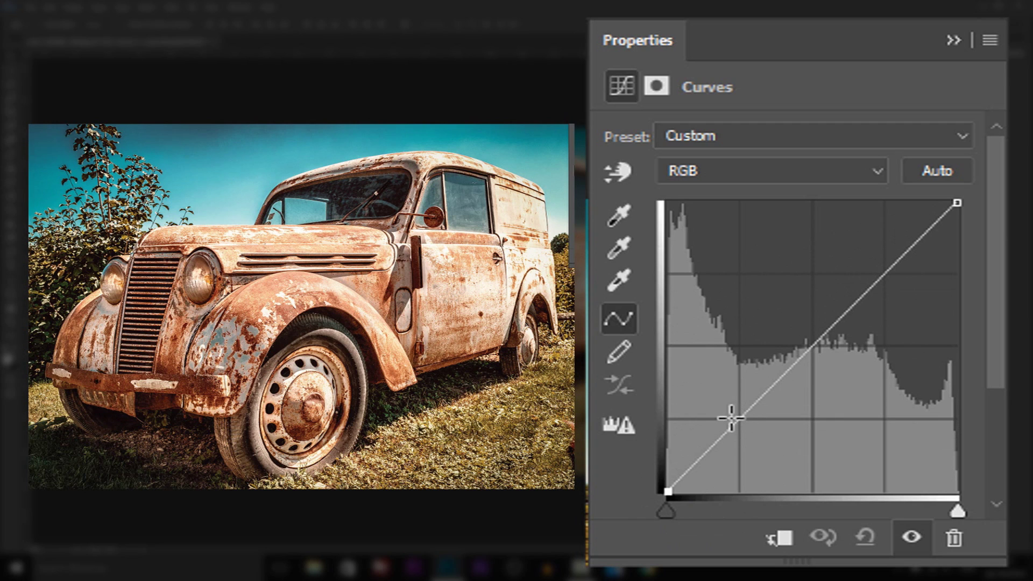
# Step: Keep the RGB channel and pin curve points at the quarter, middle and three-quarter positions
pyautogui.click(705, 169)
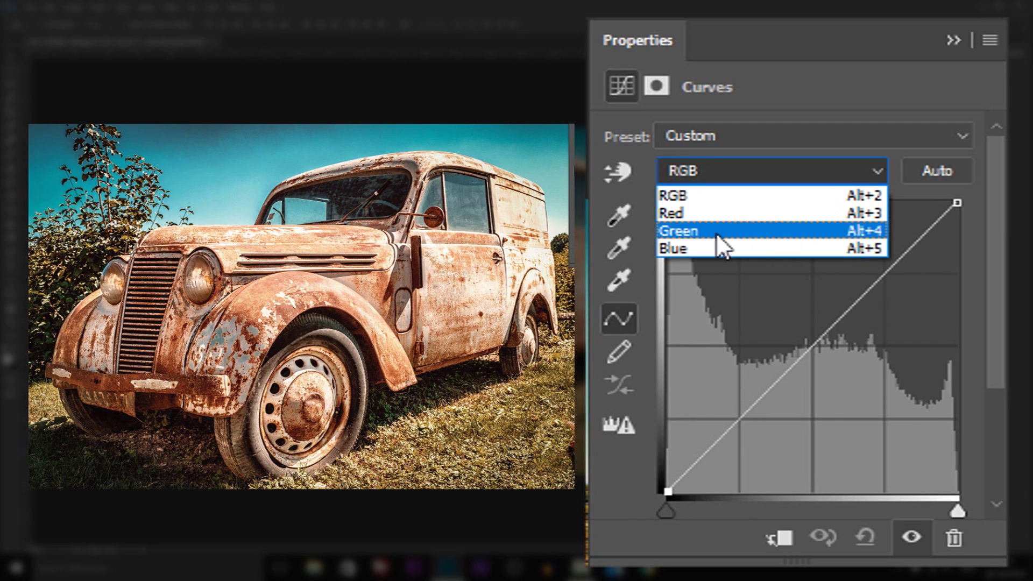
pyautogui.click(713, 199)
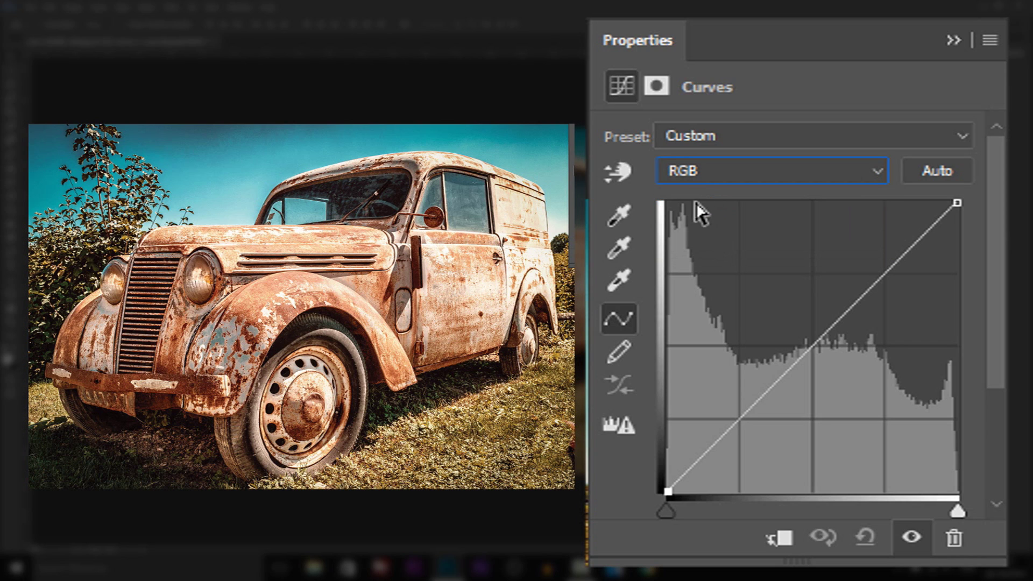
pyautogui.click(738, 422)
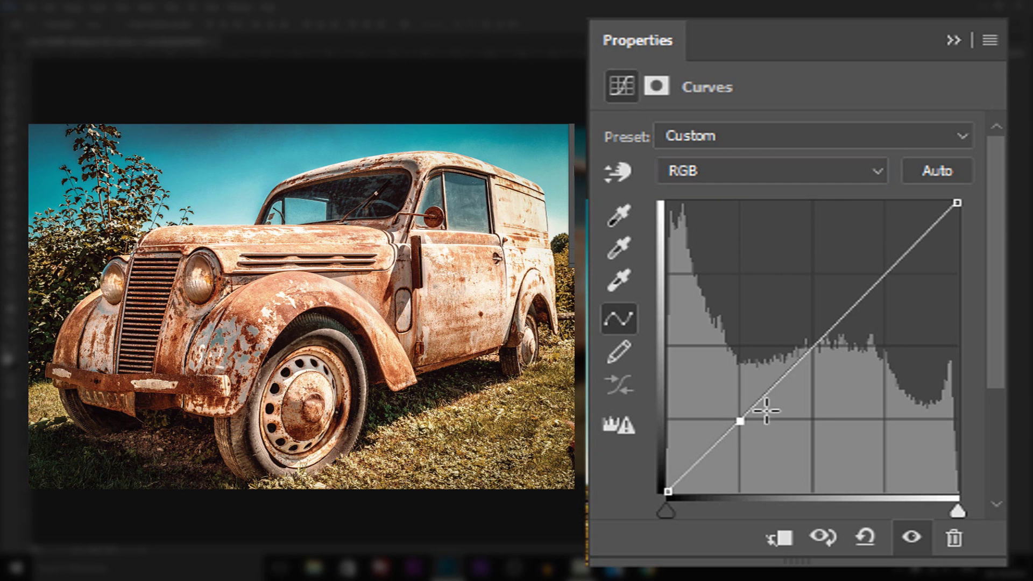
pyautogui.click(812, 348)
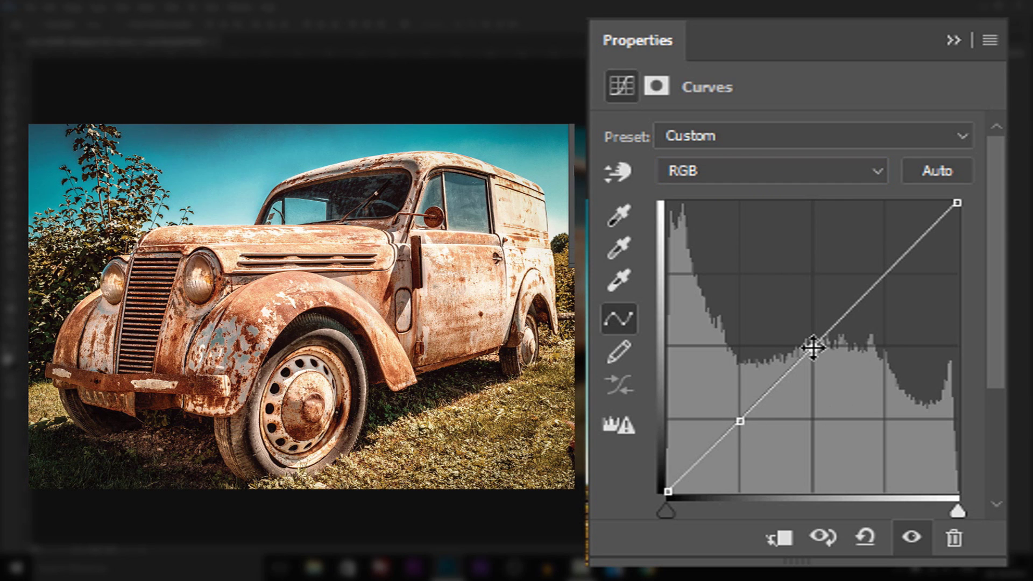
pyautogui.click(885, 277)
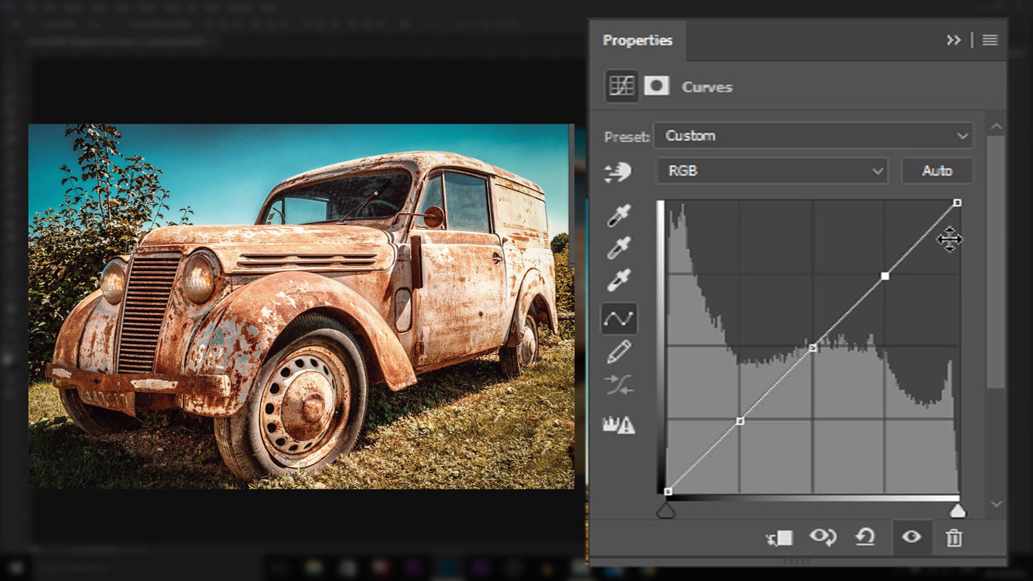
# Step: Lower the curve's white point, lift its black point, and adjust the upper and lower points
pyautogui.moveTo(957, 203); pyautogui.dragTo(969, 265)
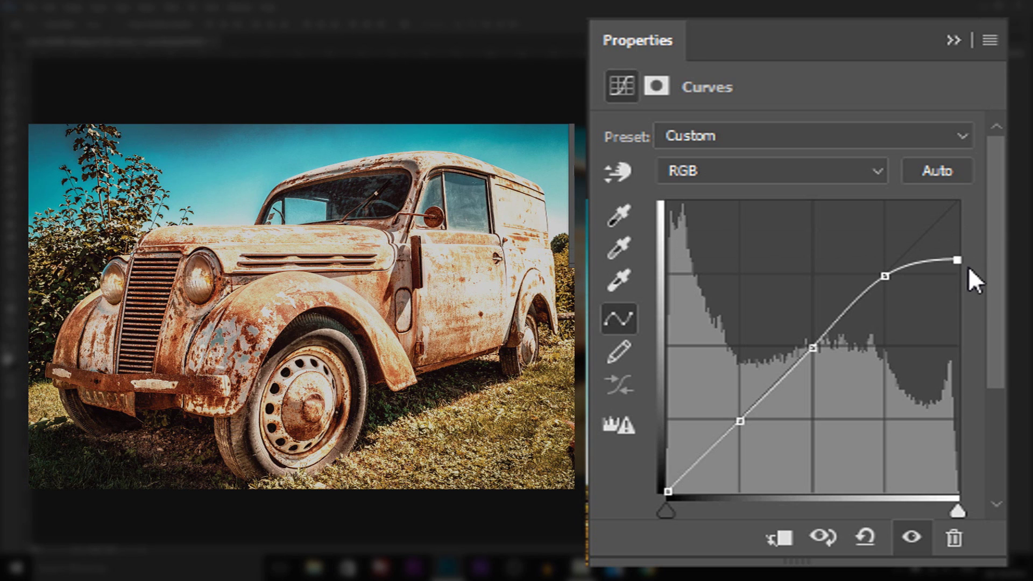
pyautogui.moveTo(666, 488); pyautogui.dragTo(667, 454)
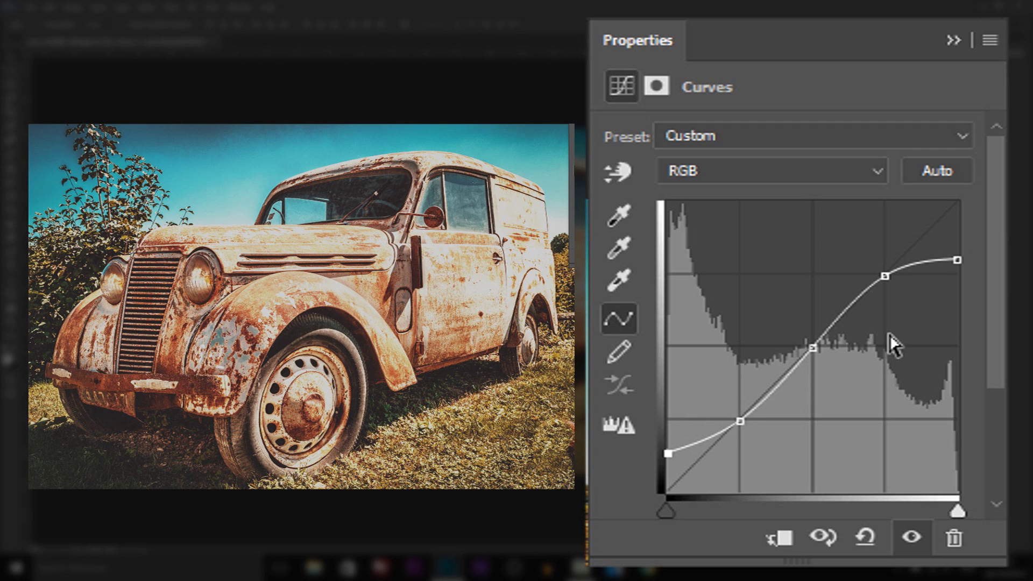
pyautogui.moveTo(886, 277)
pyautogui.mouseDown()
pyautogui.moveTo(872, 272)
pyautogui.moveTo(927, 293)
pyautogui.moveTo(887, 285)
pyautogui.mouseUp()
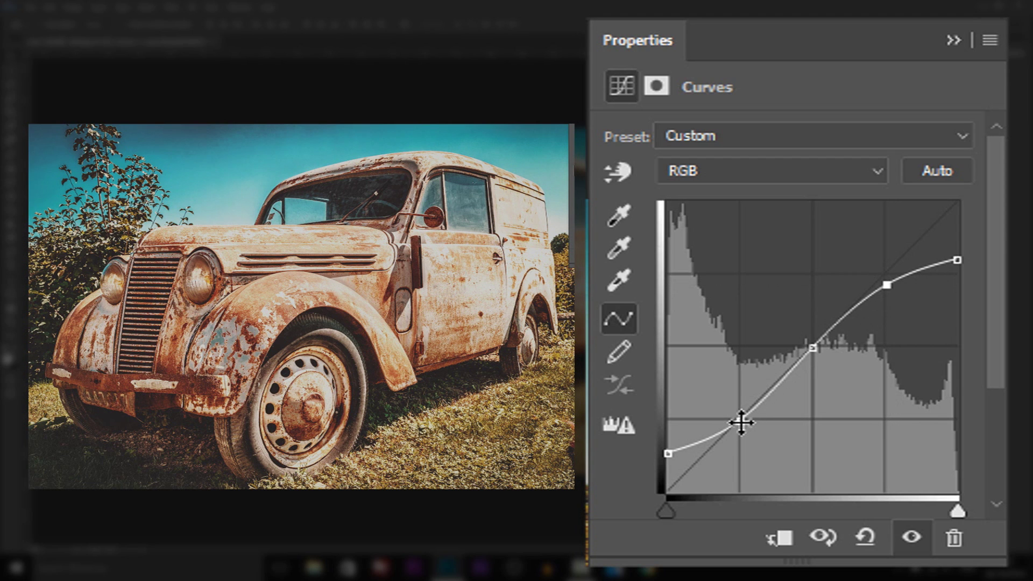
pyautogui.moveTo(740, 420); pyautogui.dragTo(752, 425)
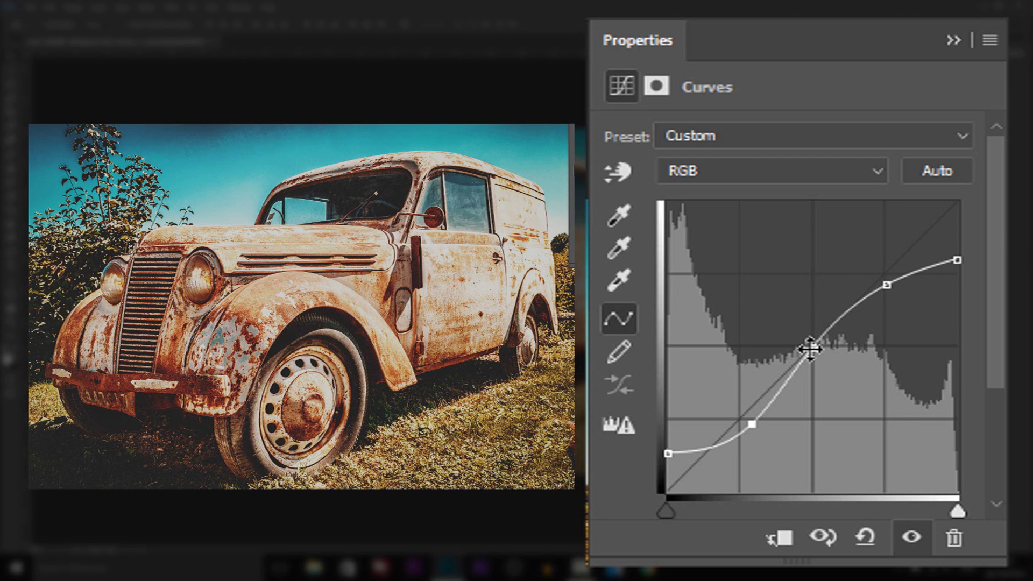
# Step: Try brighter midtones, undo it, compare with Curves hidden, and close the curve settings
pyautogui.moveTo(810, 347); pyautogui.dragTo(830, 402)
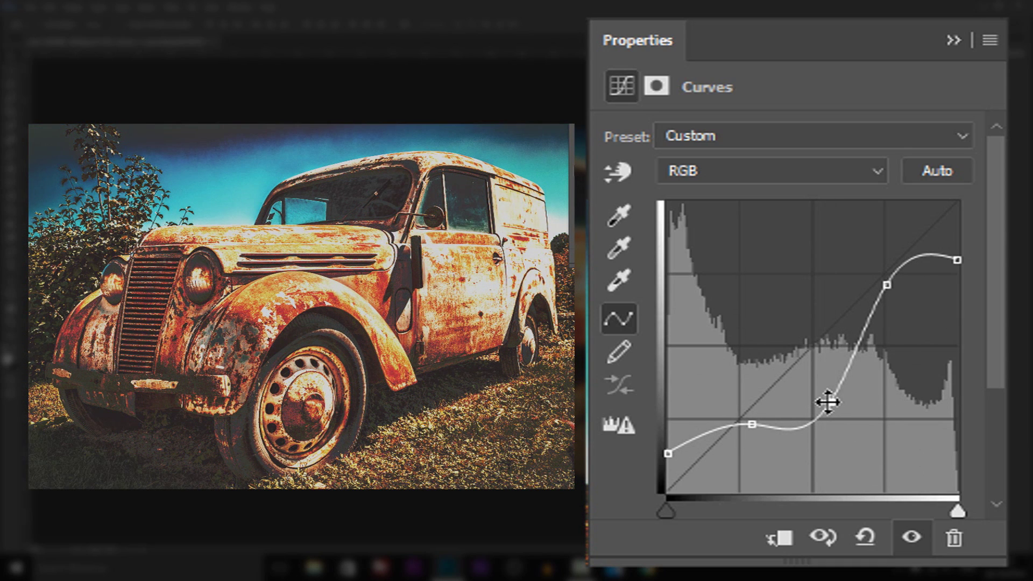
pyautogui.hotkey('ctrl', 'z')
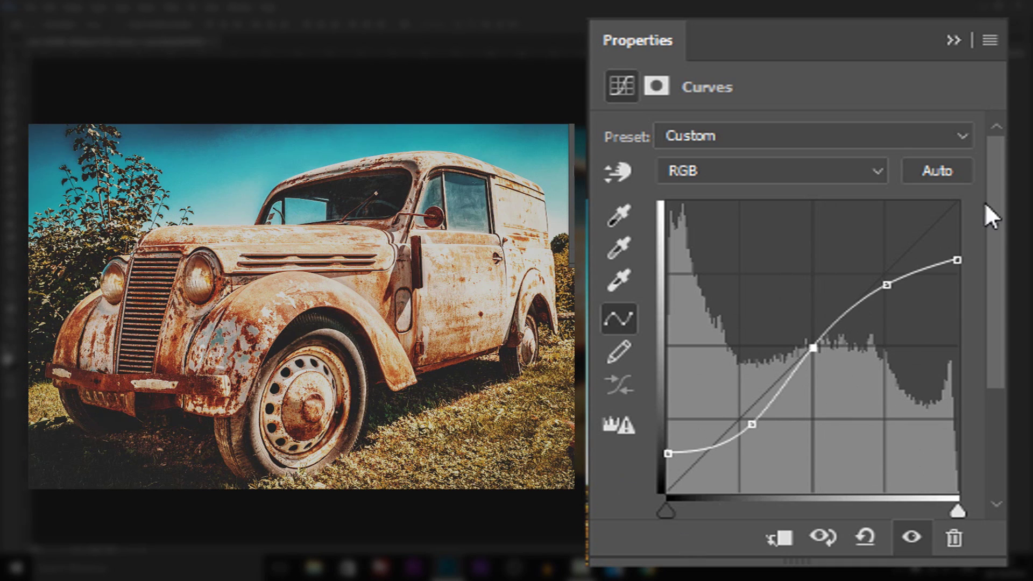
pyautogui.click(911, 538)
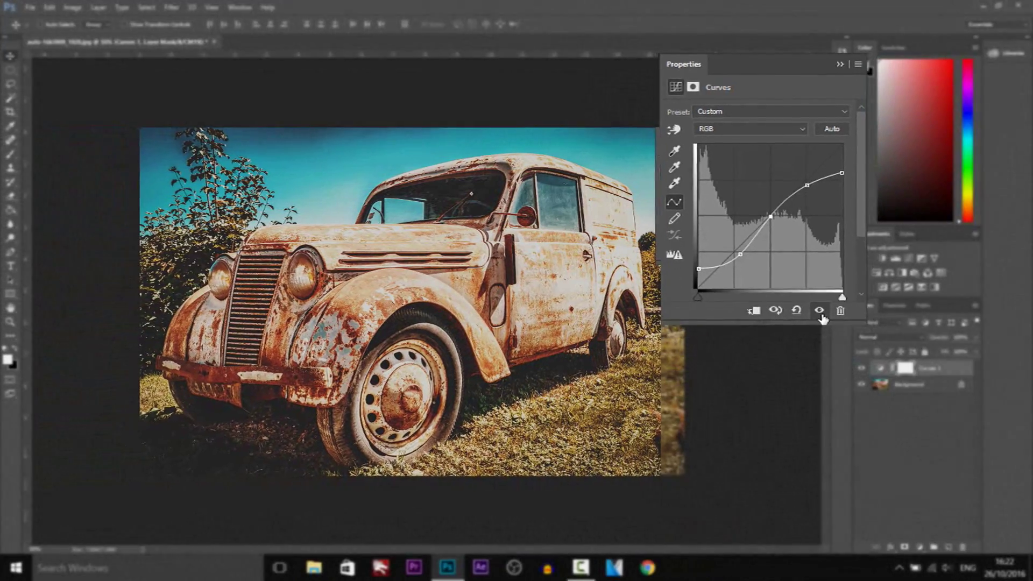
pyautogui.click(727, 334)
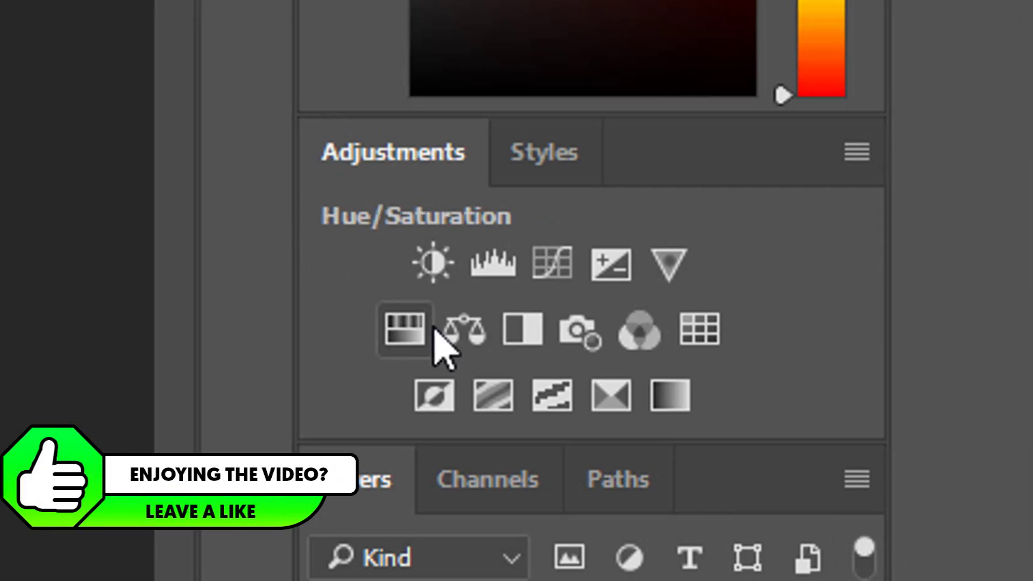
# Step: Add a Color Balance layer and set its Shadows to Cyan-Red +13 and Yellow-Blue -10
pyautogui.click(463, 330)
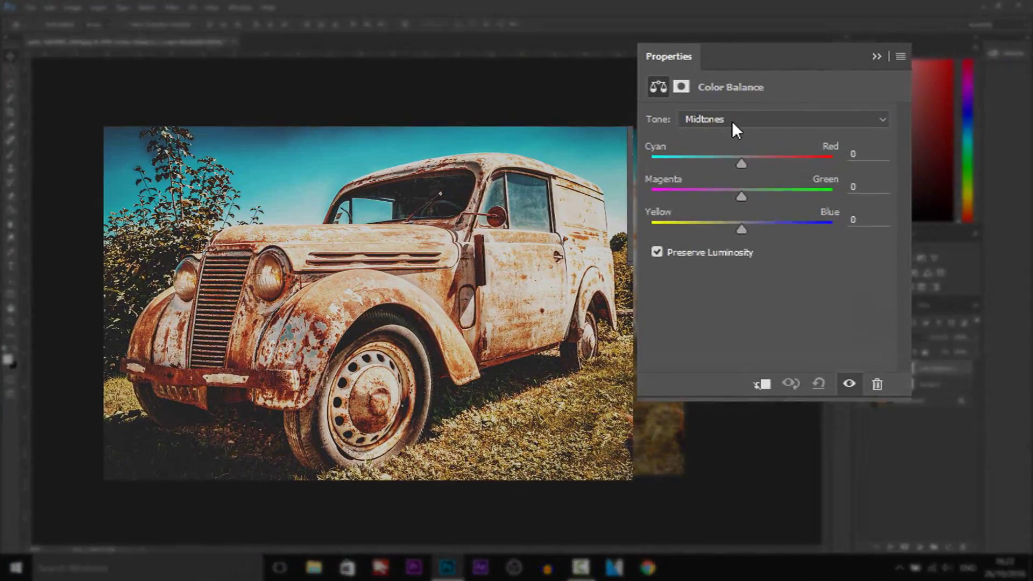
pyautogui.click(732, 110)
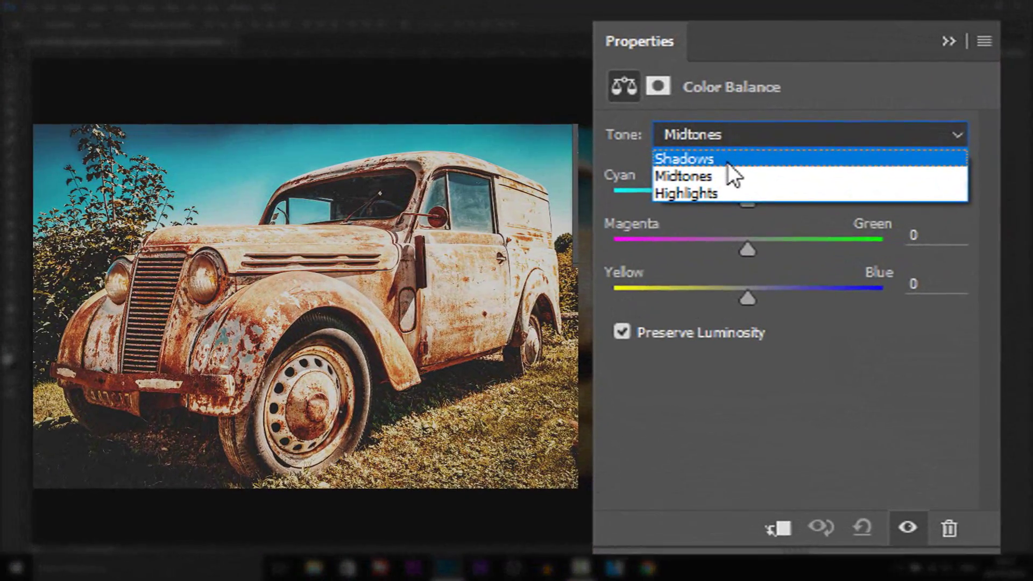
pyautogui.click(729, 154)
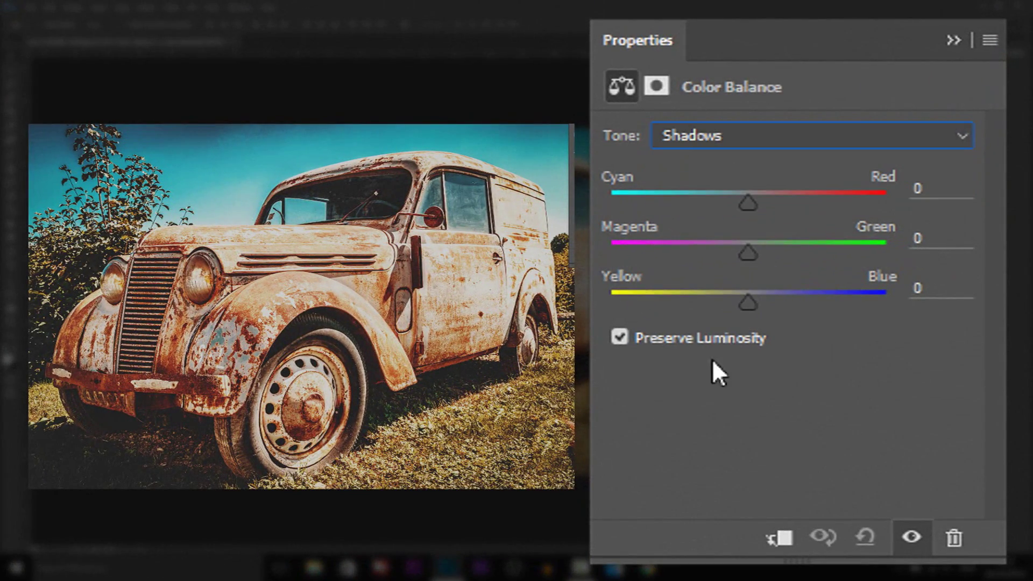
pyautogui.moveTo(751, 310); pyautogui.dragTo(722, 310)
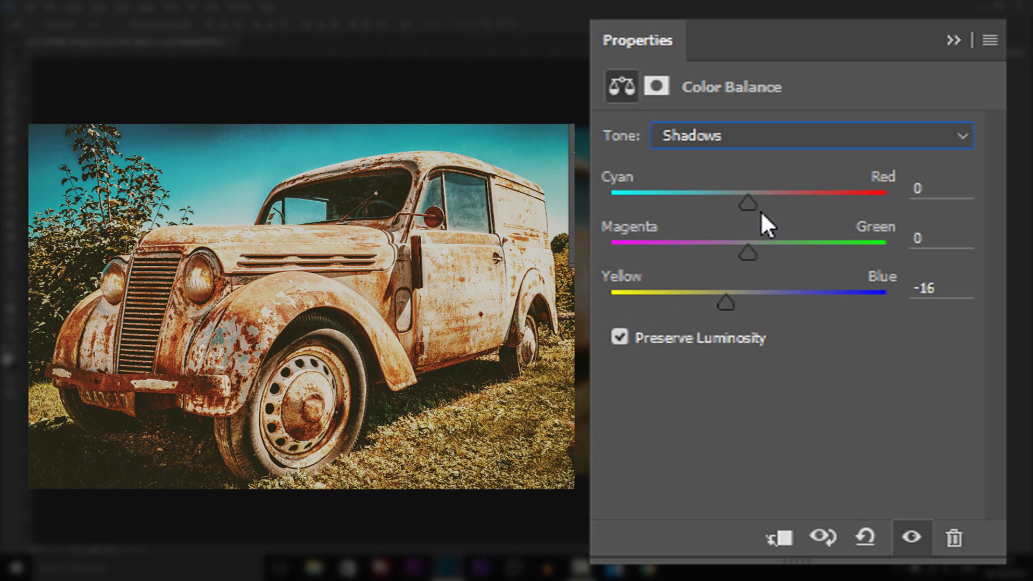
pyautogui.moveTo(750, 202); pyautogui.dragTo(783, 218)
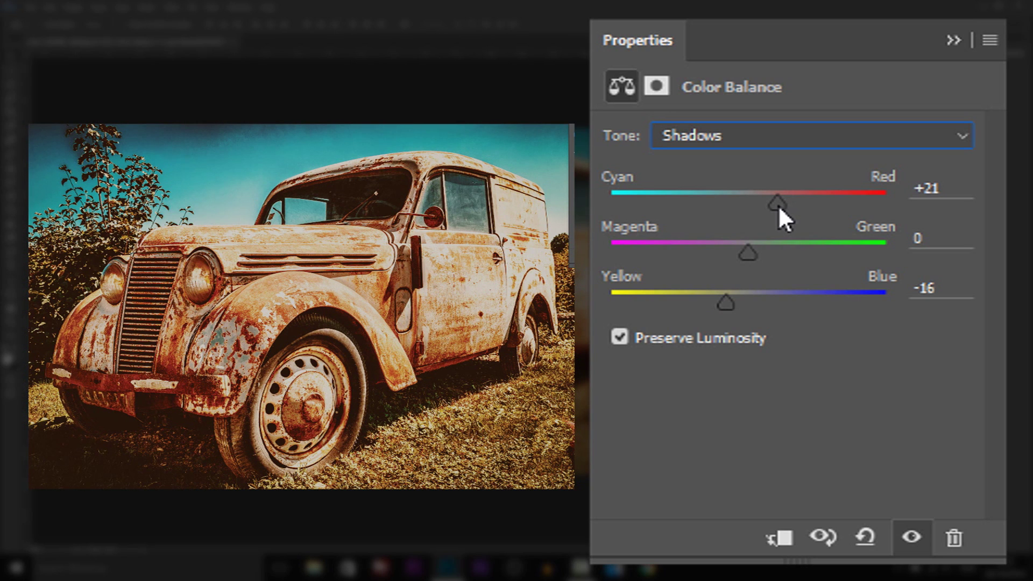
pyautogui.moveTo(728, 301); pyautogui.dragTo(735, 300)
pyautogui.moveTo(776, 205)
pyautogui.mouseDown()
pyautogui.moveTo(753, 204)
pyautogui.moveTo(766, 208)
pyautogui.mouseUp()
# Step: Toggle the Color Balance layer on and off to compare, keeping the Shadows tone selected
pyautogui.click(912, 543)
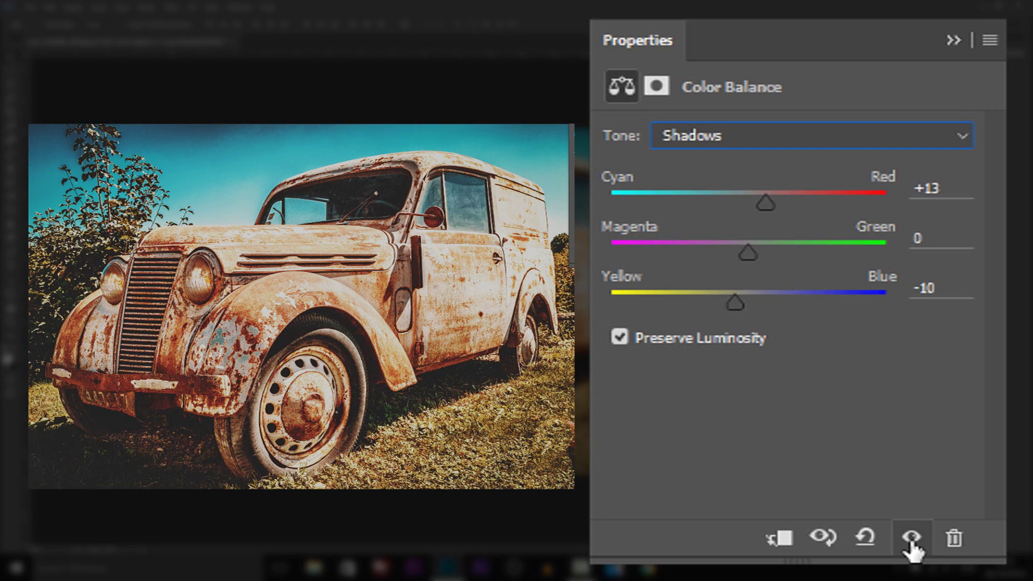
pyautogui.click(913, 543)
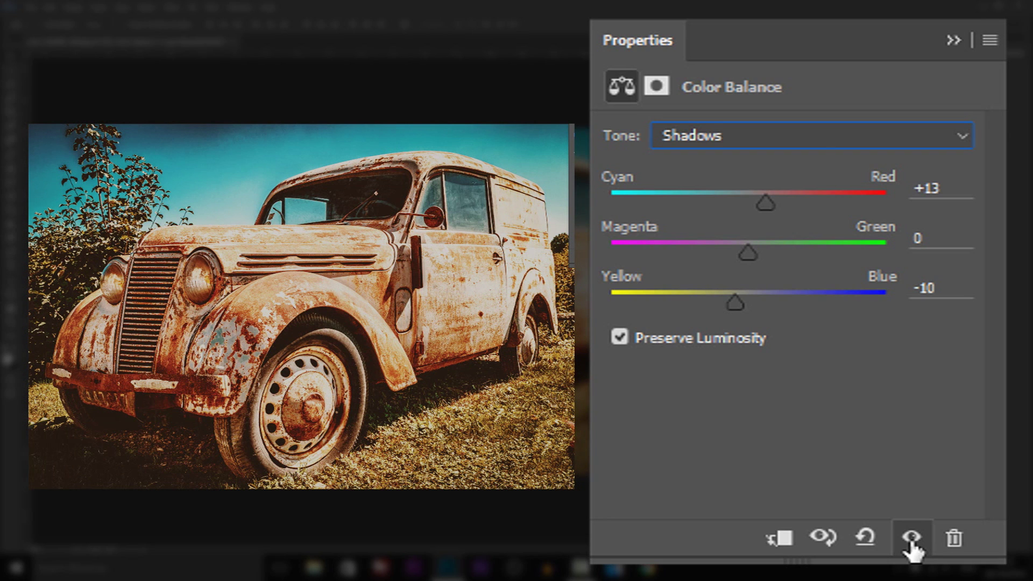
pyautogui.click(912, 542)
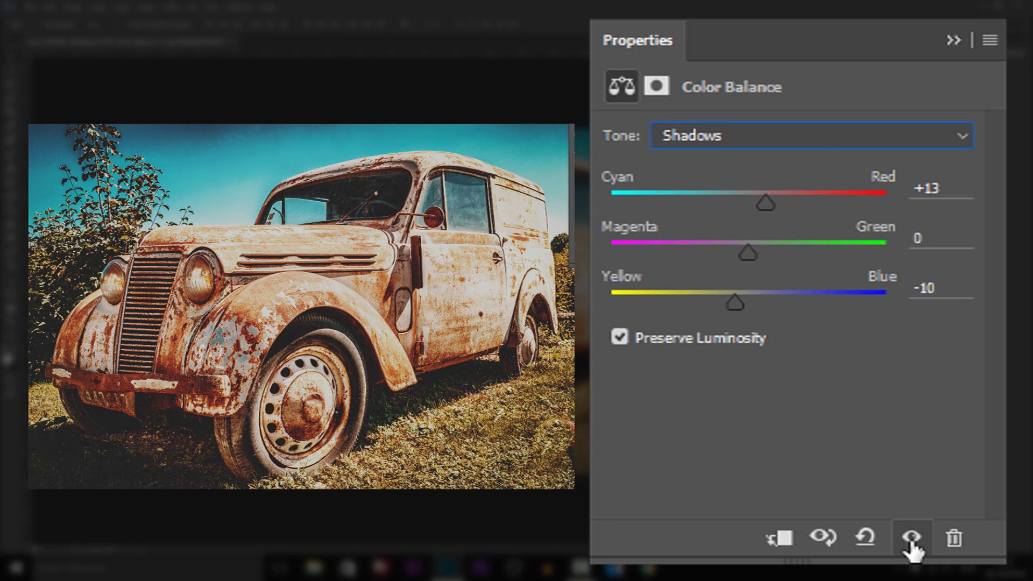
pyautogui.click(912, 542)
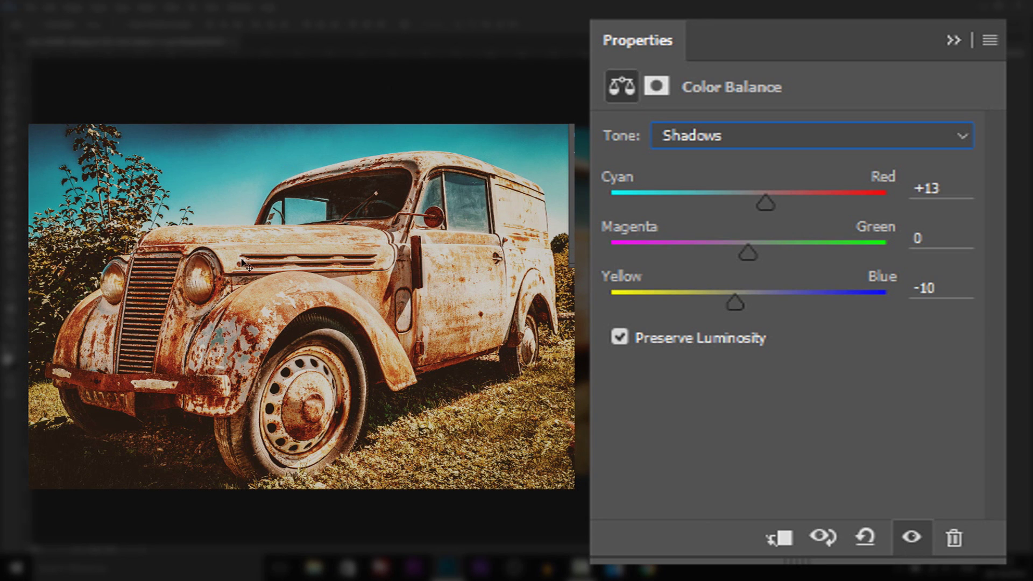
pyautogui.click(876, 139)
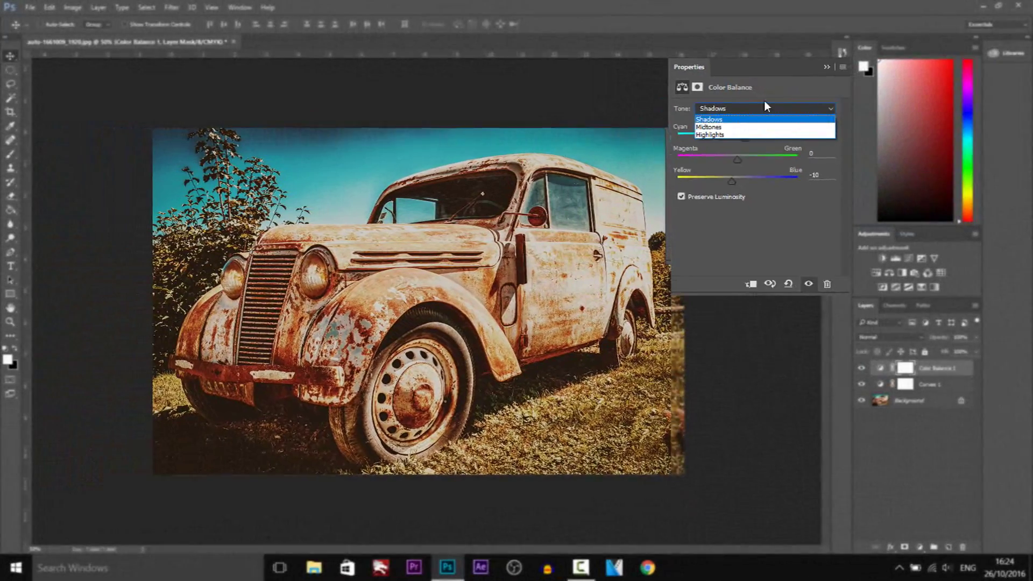
pyautogui.click(802, 129)
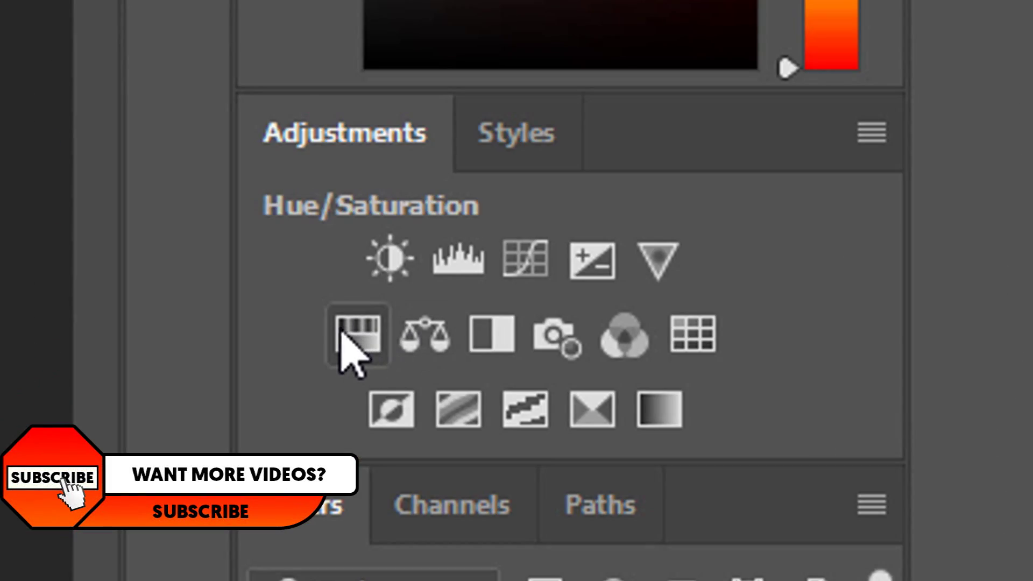
# Step: Add a Hue/Saturation adjustment layer and restrict it to the Reds range
pyautogui.click(355, 346)
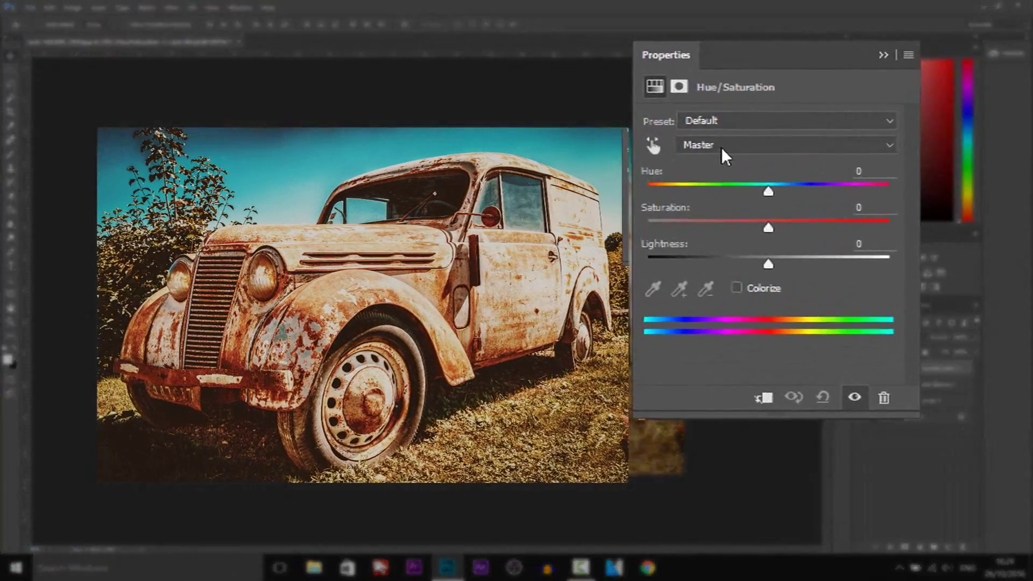
pyautogui.click(724, 119)
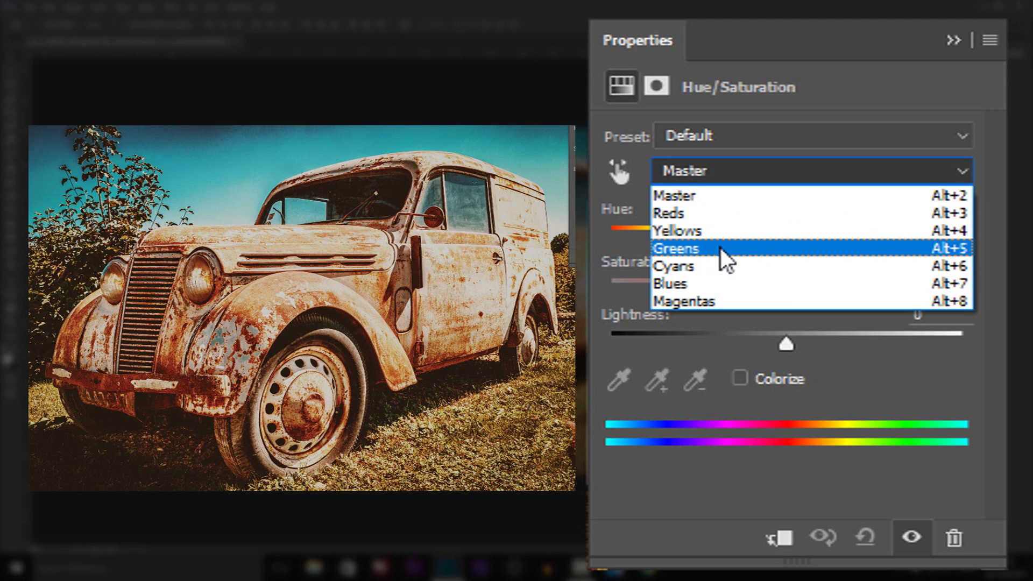
pyautogui.click(751, 220)
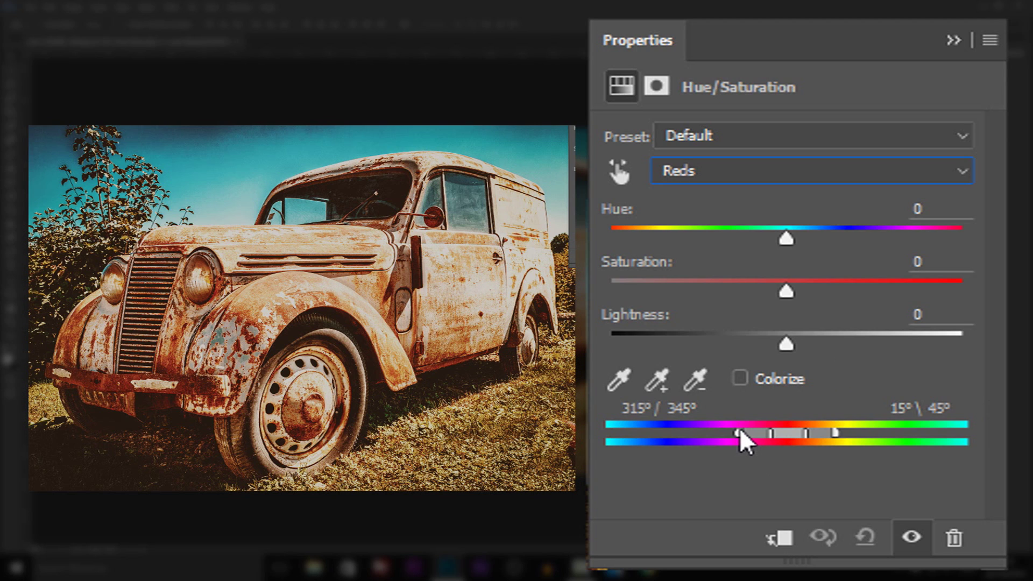
# Step: Narrow the Reds range handles to 317°/329° and 30°/42°
pyautogui.moveTo(740, 431); pyautogui.dragTo(742, 431)
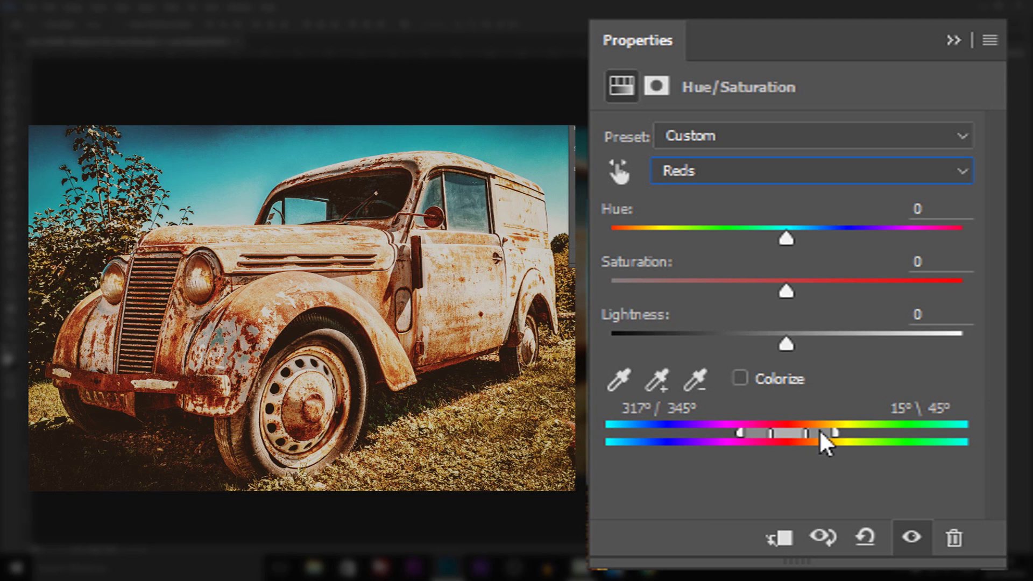
pyautogui.moveTo(835, 434); pyautogui.dragTo(826, 435)
pyautogui.moveTo(769, 432); pyautogui.dragTo(819, 438)
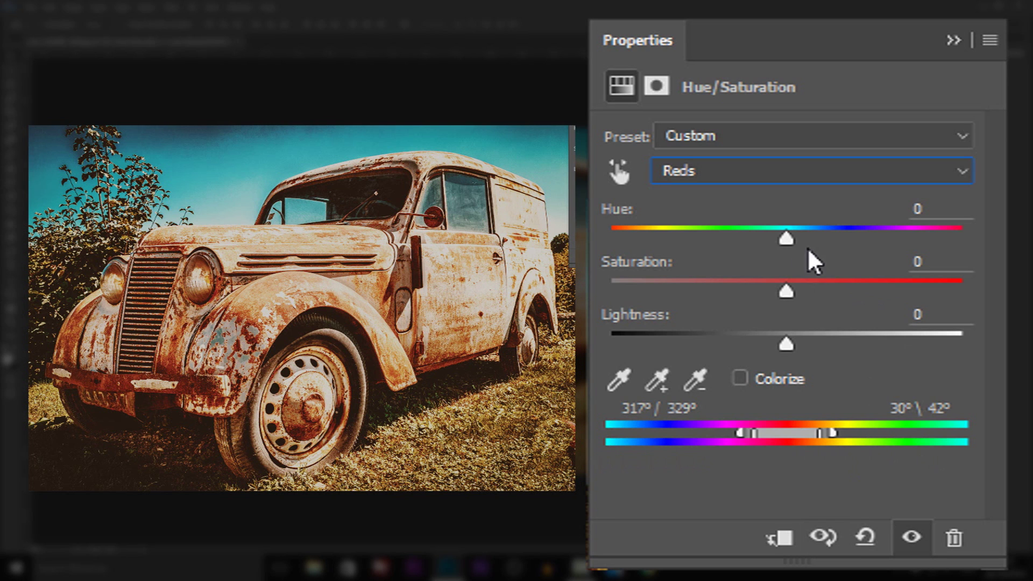
# Step: Set the Reds to Hue +8, Saturation +15 and Lightness +11
pyautogui.moveTo(787, 230); pyautogui.dragTo(883, 239)
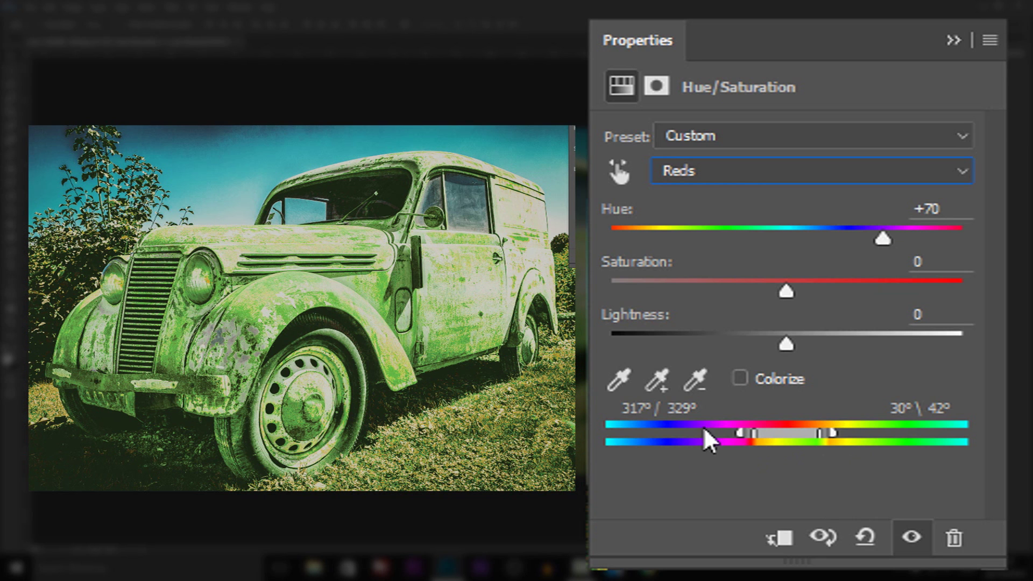
pyautogui.moveTo(880, 248); pyautogui.dragTo(802, 253)
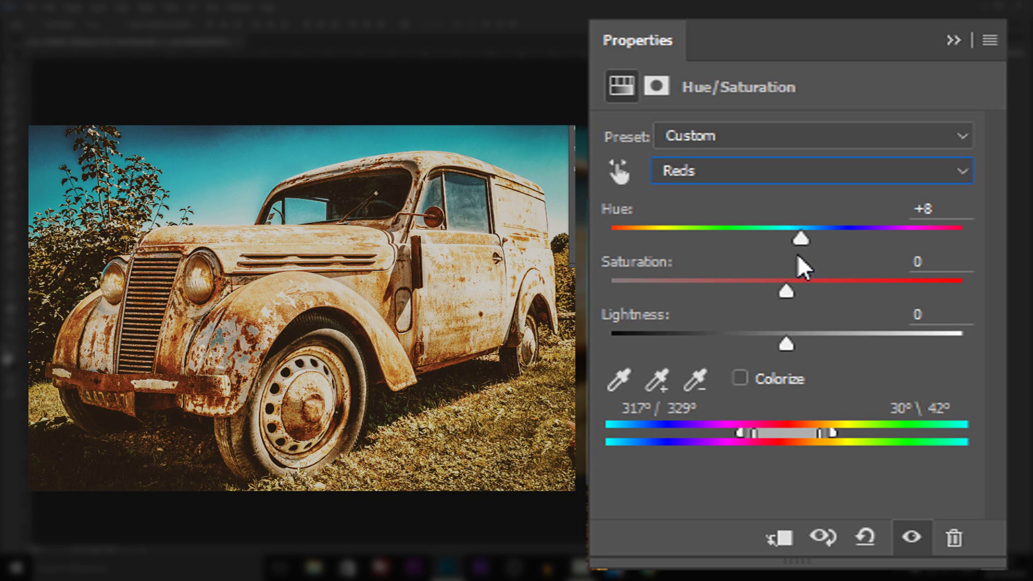
pyautogui.moveTo(790, 294); pyautogui.dragTo(813, 302)
pyautogui.moveTo(787, 348); pyautogui.dragTo(806, 358)
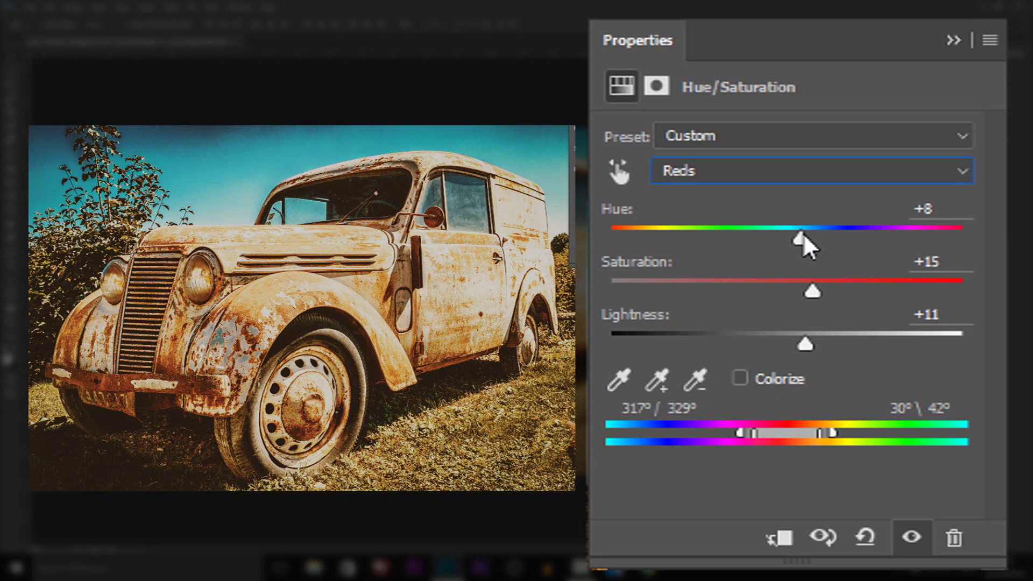
pyautogui.click(729, 178)
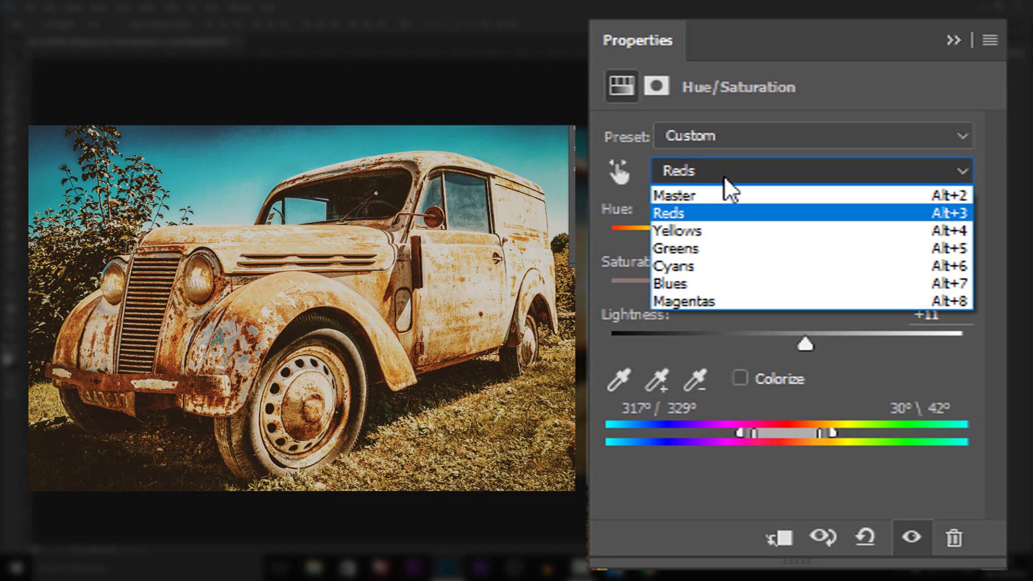
# Step: Switch to the Yellows and move its range handles to 355°/21° and 77°/105°
pyautogui.click(716, 232)
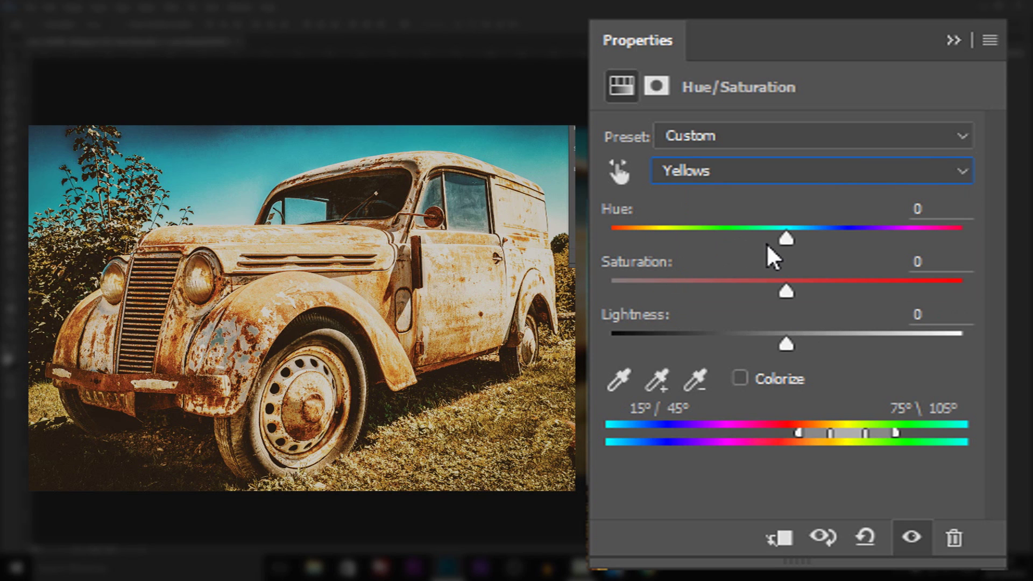
pyautogui.moveTo(831, 432); pyautogui.dragTo(800, 433)
pyautogui.moveTo(865, 433); pyautogui.dragTo(866, 434)
# Step: Set the Yellows to Hue -8, Saturation +11 and Lightness -28, then compare with the layer hidden
pyautogui.moveTo(781, 239)
pyautogui.mouseDown()
pyautogui.moveTo(761, 239)
pyautogui.moveTo(772, 239)
pyautogui.mouseUp()
pyautogui.moveTo(786, 291)
pyautogui.mouseDown()
pyautogui.moveTo(841, 295)
pyautogui.moveTo(806, 294)
pyautogui.mouseUp()
pyautogui.moveTo(788, 346); pyautogui.dragTo(741, 363)
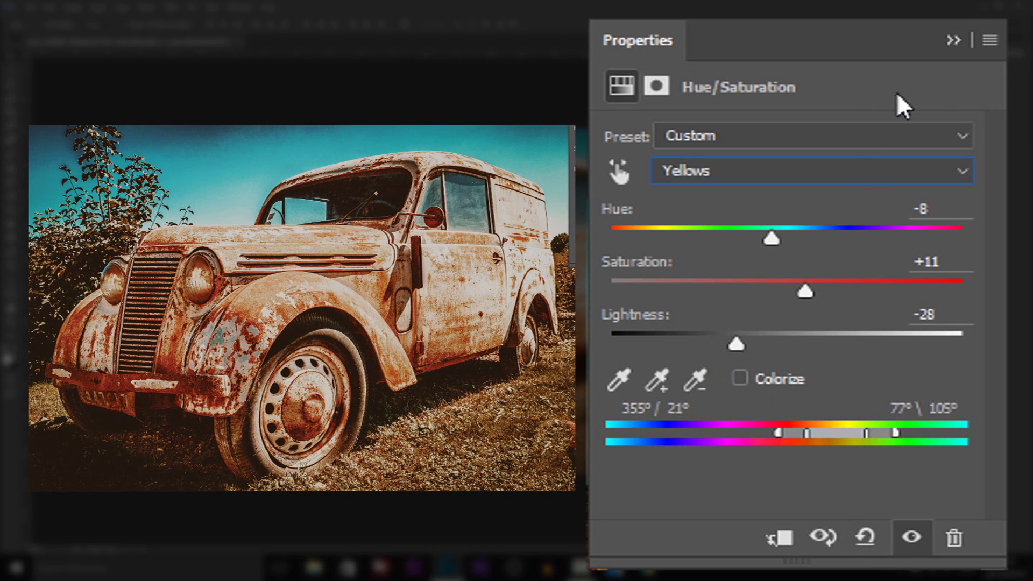
pyautogui.click(919, 546)
pyautogui.click(919, 547)
pyautogui.click(686, 176)
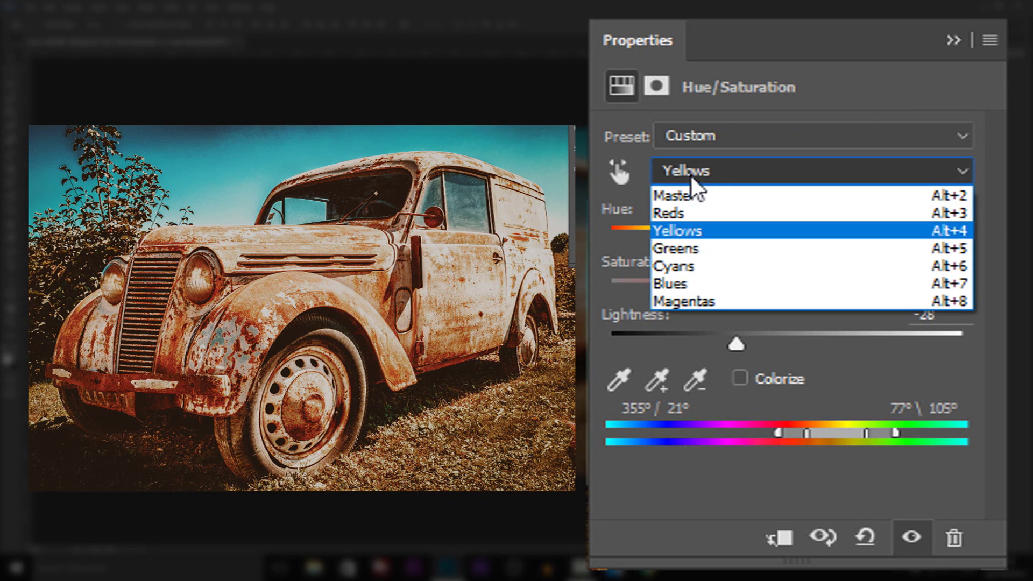
# Step: Shift the Greens hue to +67 to warm the foliage, comparing via undo and redo
pyautogui.click(722, 247)
pyautogui.moveTo(786, 238); pyautogui.dragTo(962, 239)
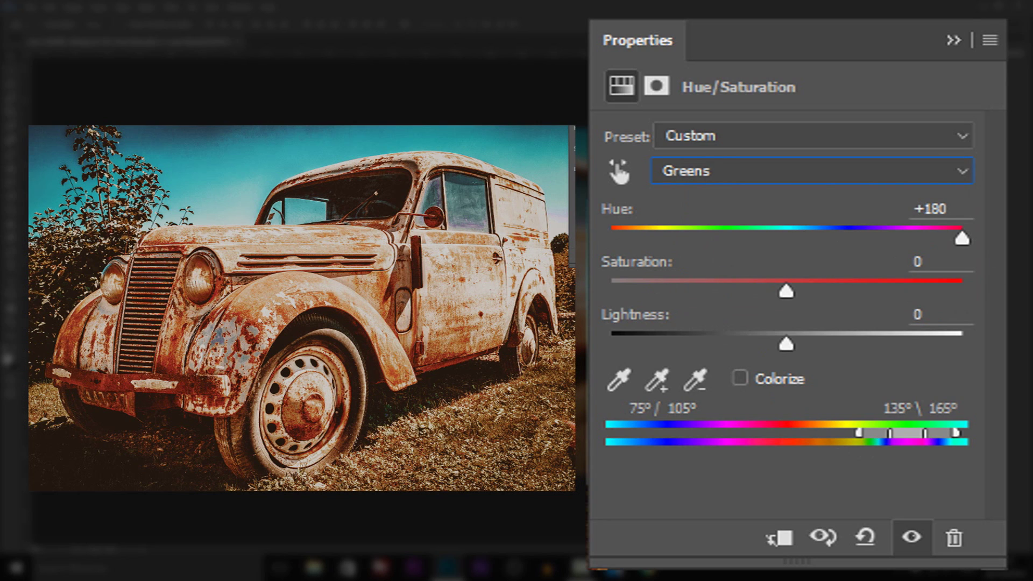
pyautogui.hotkey('ctrl', 'z')
pyautogui.hotkey('ctrl', 'shift', 'z')
pyautogui.hotkey('ctrl', 'z')
pyautogui.hotkey('ctrl', 'z')
pyautogui.hotkey('ctrl', 'shift', 'z')
pyautogui.hotkey('ctrl', 'shift', 'z')
pyautogui.moveTo(957, 239); pyautogui.dragTo(831, 317)
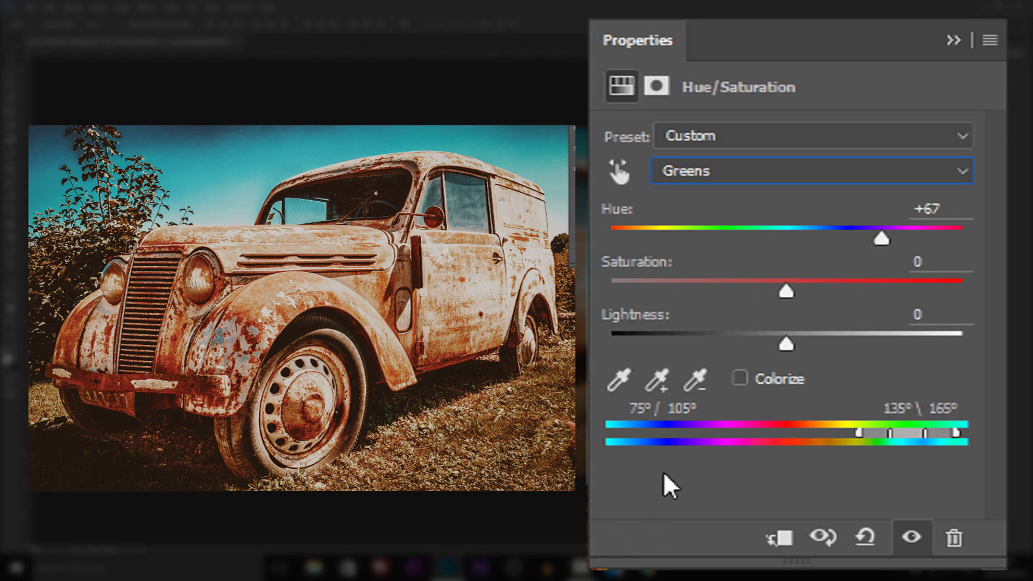
# Step: Switch to the Blues and shift their hue to change the sky colour
pyautogui.click(723, 172)
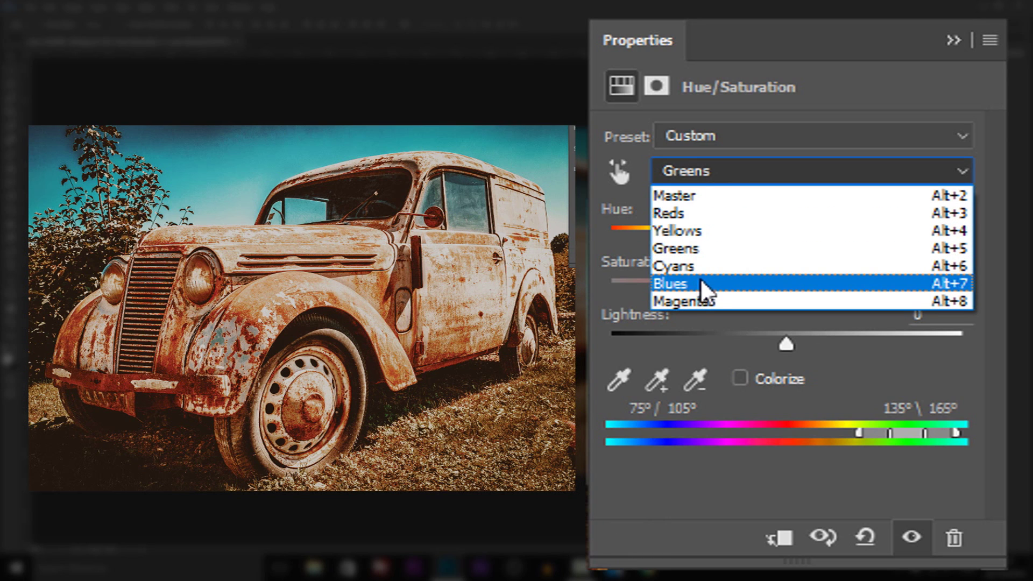
pyautogui.click(697, 282)
pyautogui.moveTo(806, 240); pyautogui.dragTo(934, 281)
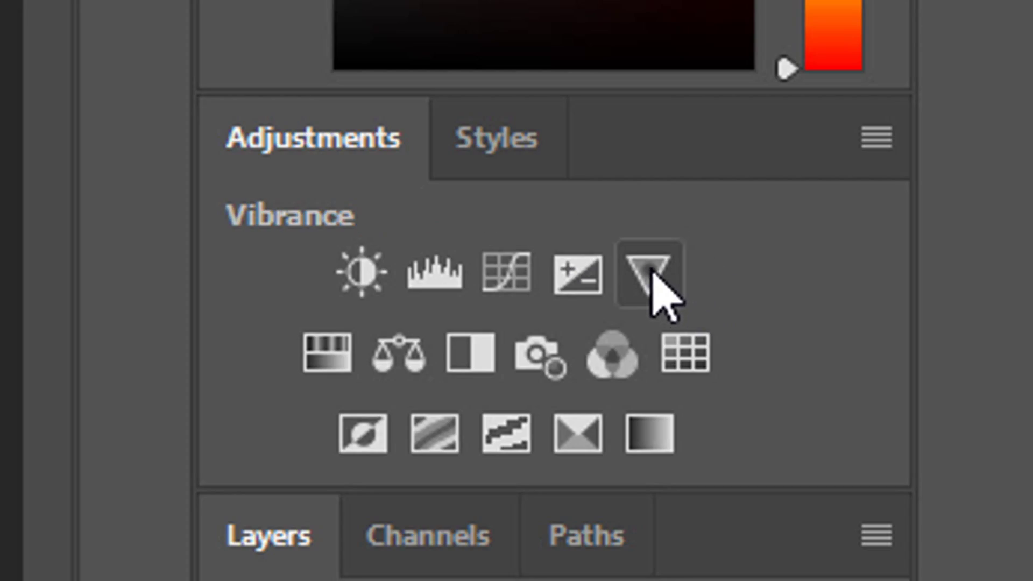
# Step: Add a Vibrance layer at Vibrance +100 and toggle it repeatedly to compare
pyautogui.click(652, 273)
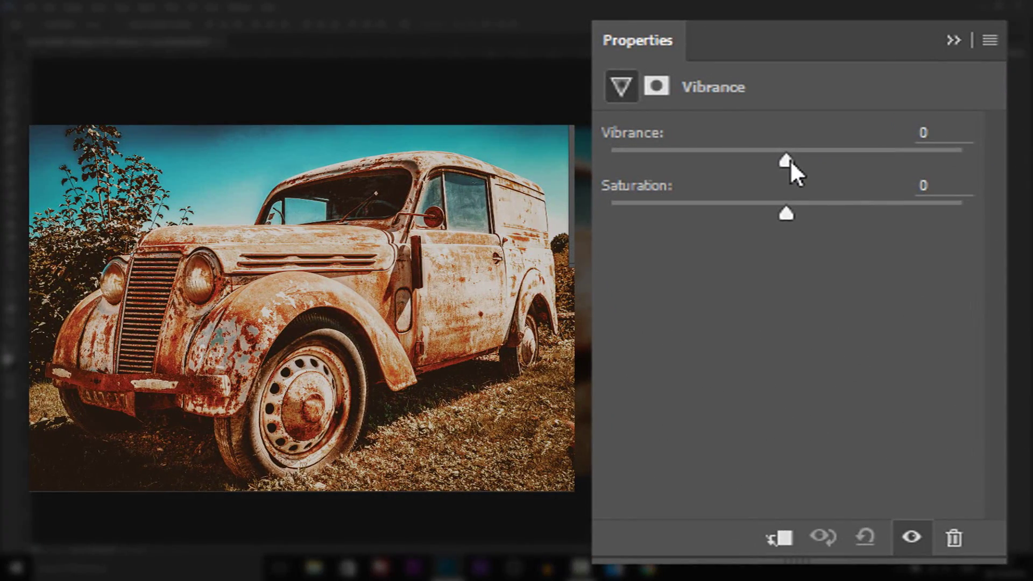
pyautogui.moveTo(780, 150); pyautogui.dragTo(963, 159)
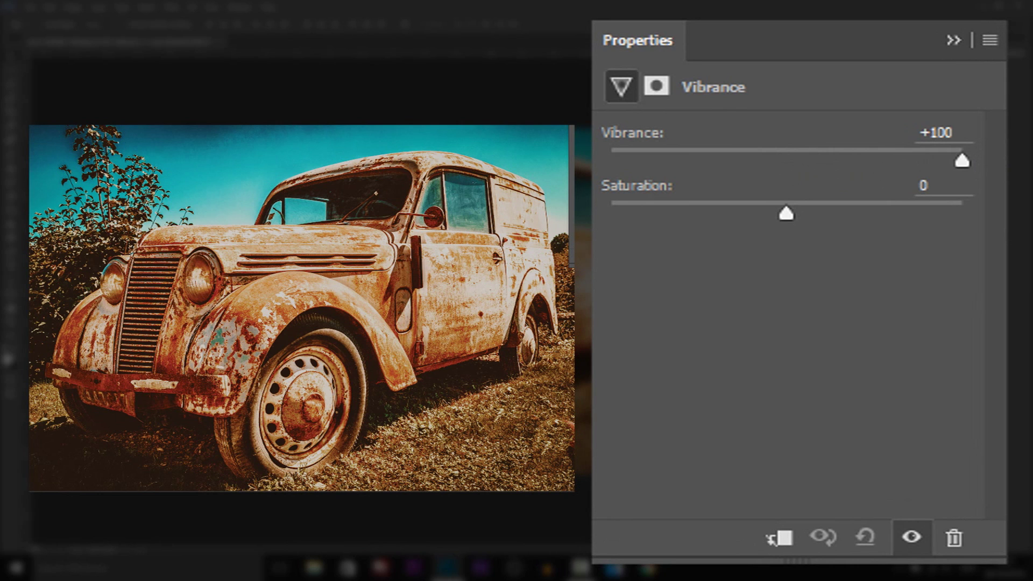
pyautogui.click(912, 538)
pyautogui.click(913, 539)
pyautogui.click(913, 539)
pyautogui.click(913, 540)
pyautogui.click(913, 540)
pyautogui.click(913, 541)
# Step: Try different Saturation amounts, enter 0, and close the Vibrance properties
pyautogui.moveTo(785, 213); pyautogui.dragTo(800, 234)
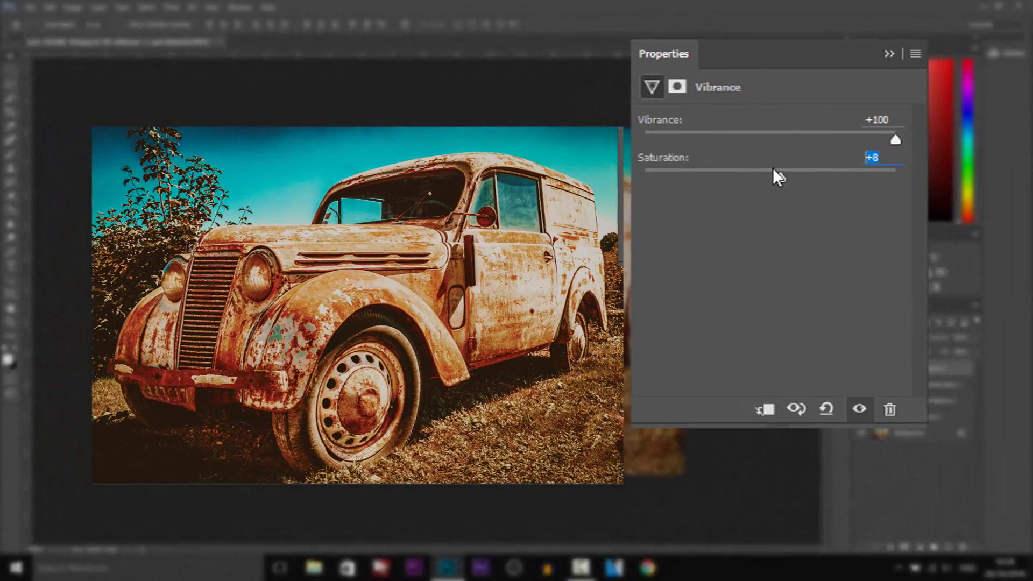
pyautogui.write('0')
pyautogui.click(806, 70)
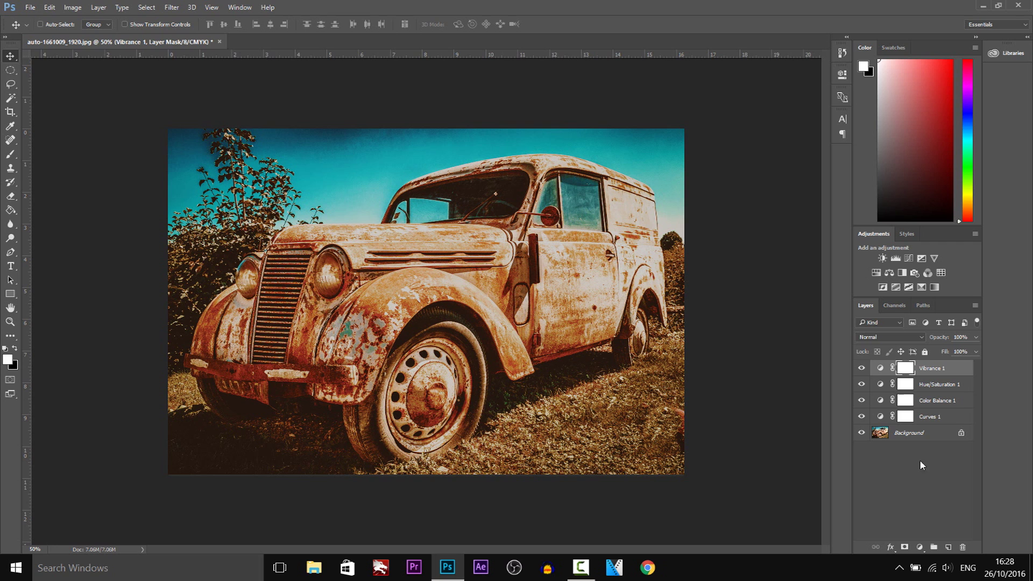